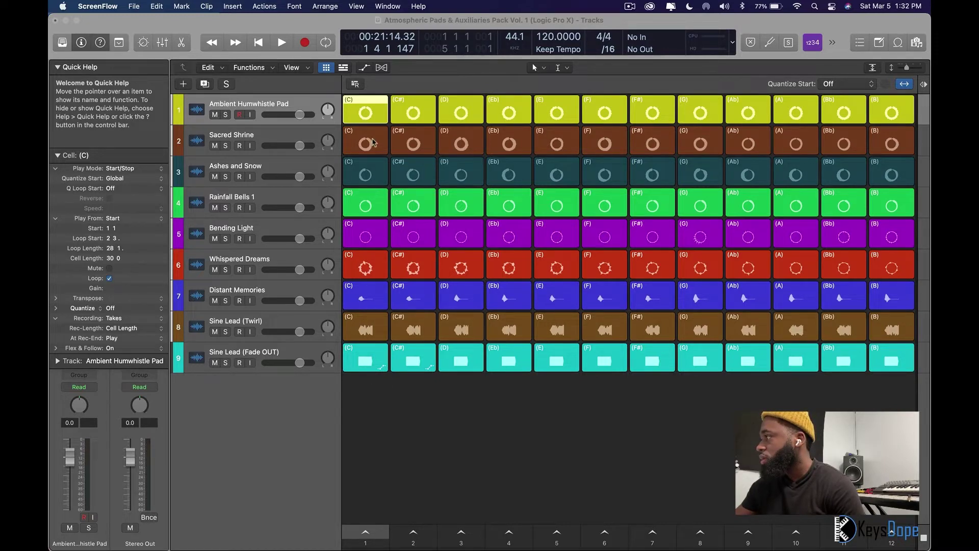
Audition the C cells of several tracks, including Ashes and Snow and both Sine Leads, and play and stop scene 1.
left_click(367, 118)
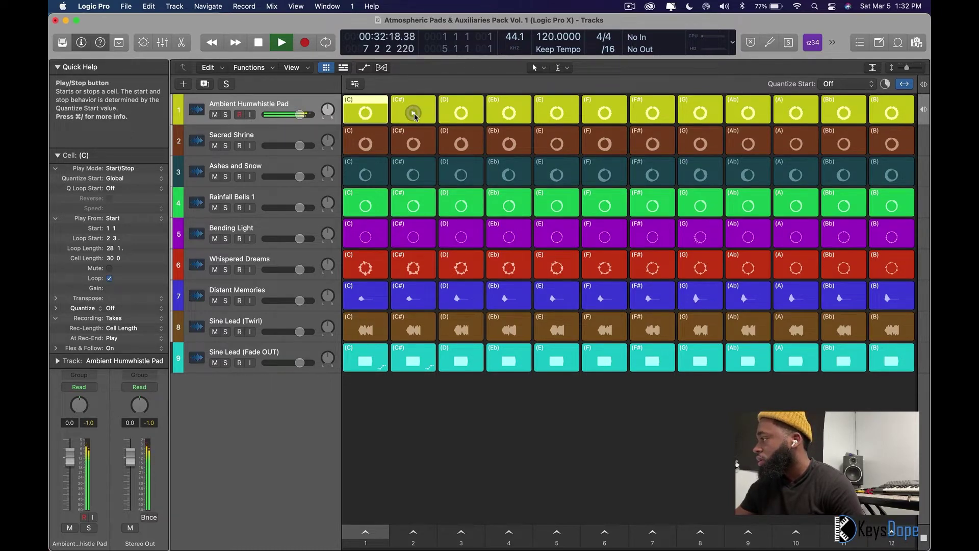
left_click(365, 176)
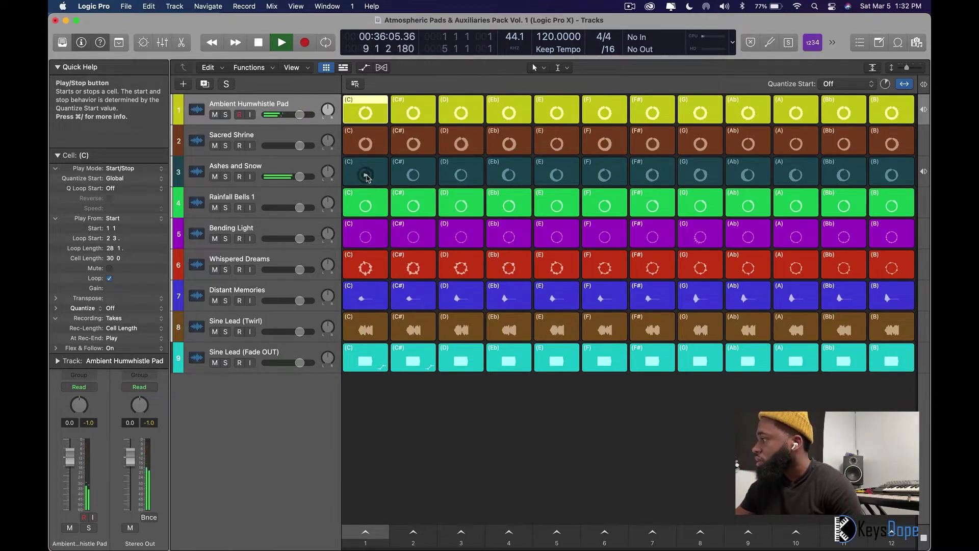
left_click(366, 206)
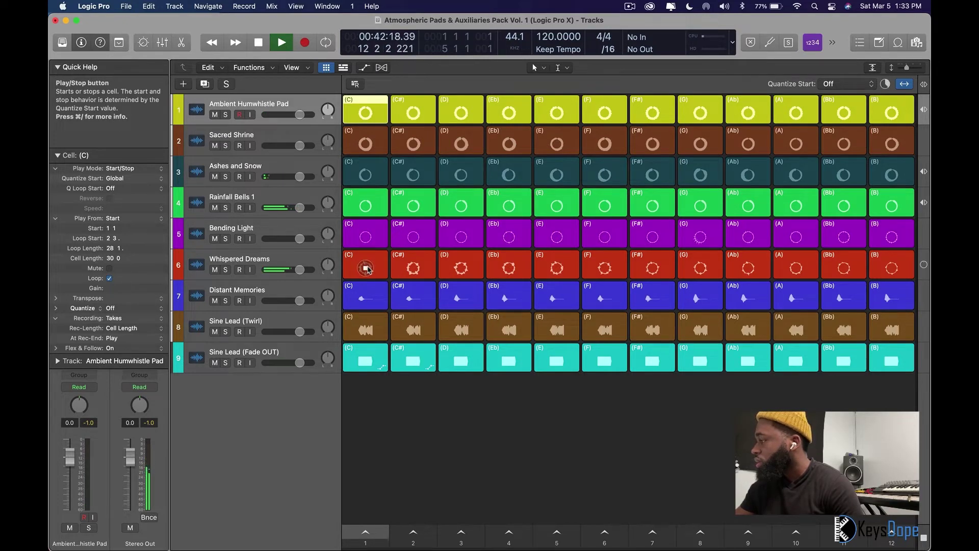
left_click(366, 330)
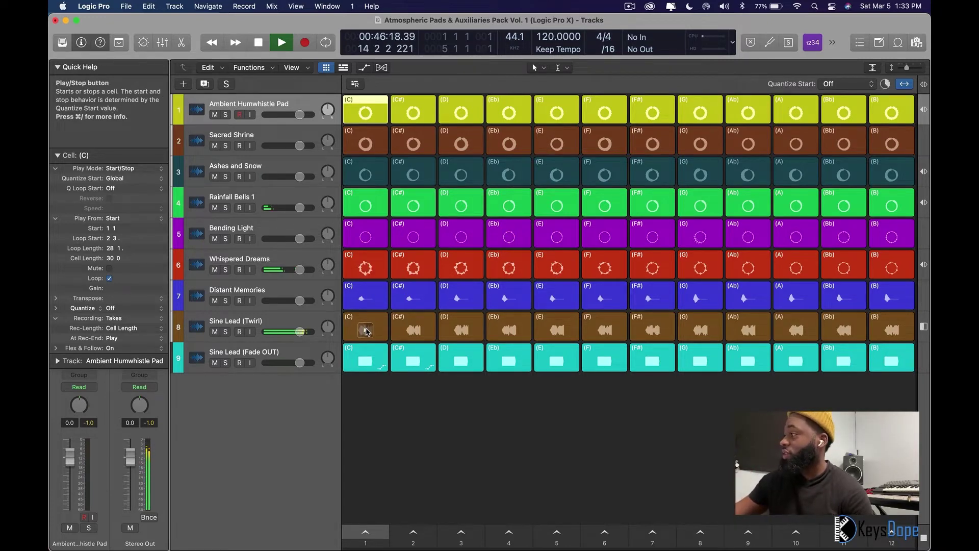
left_click(365, 361)
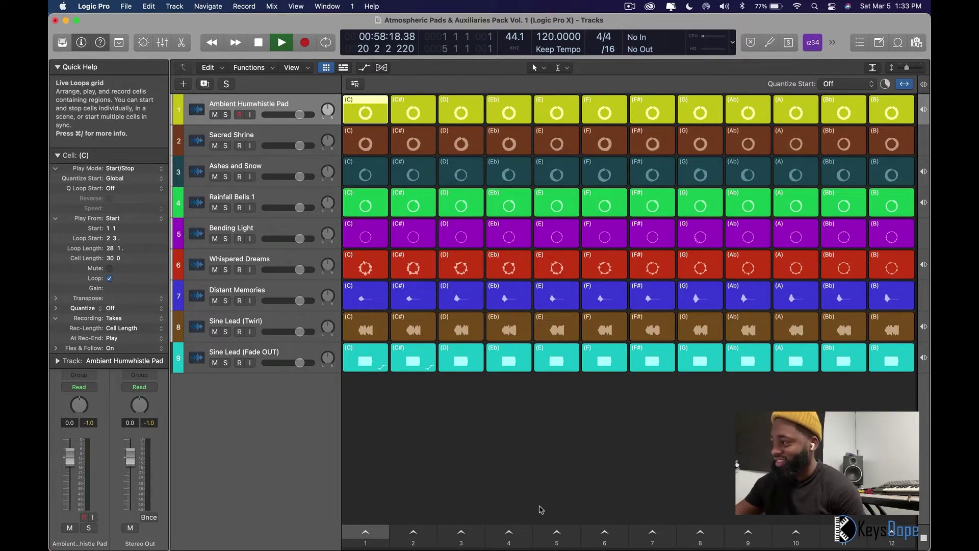
left_click(369, 532)
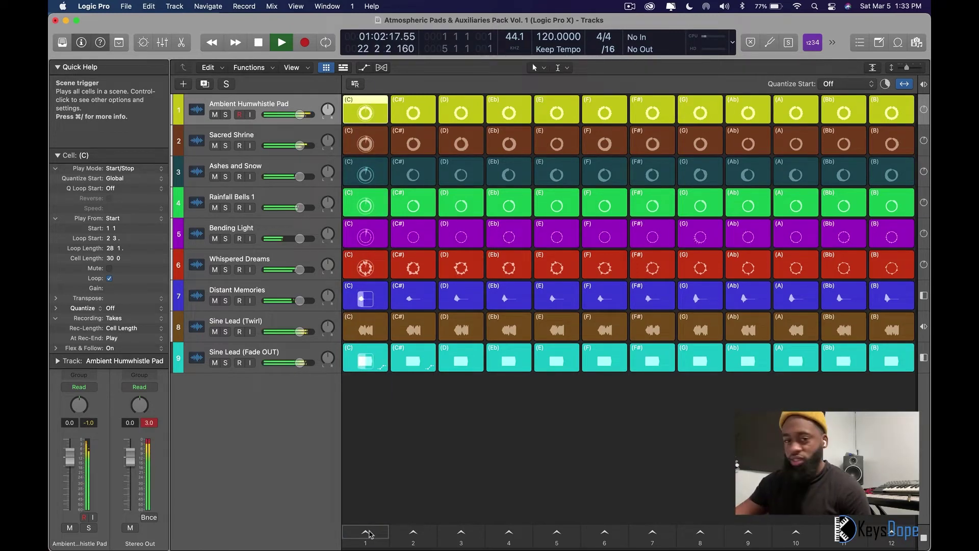
left_click(371, 534)
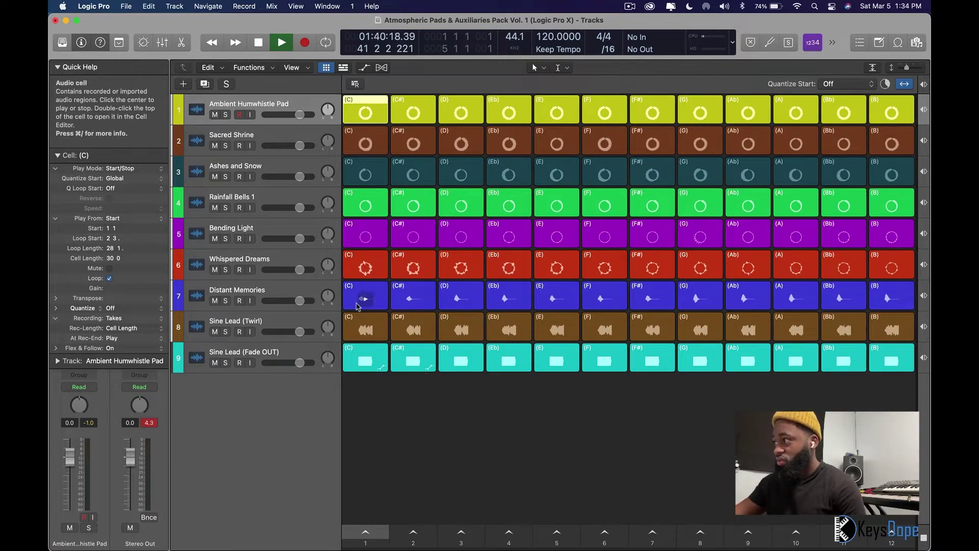
left_click(197, 147)
left_click(198, 162)
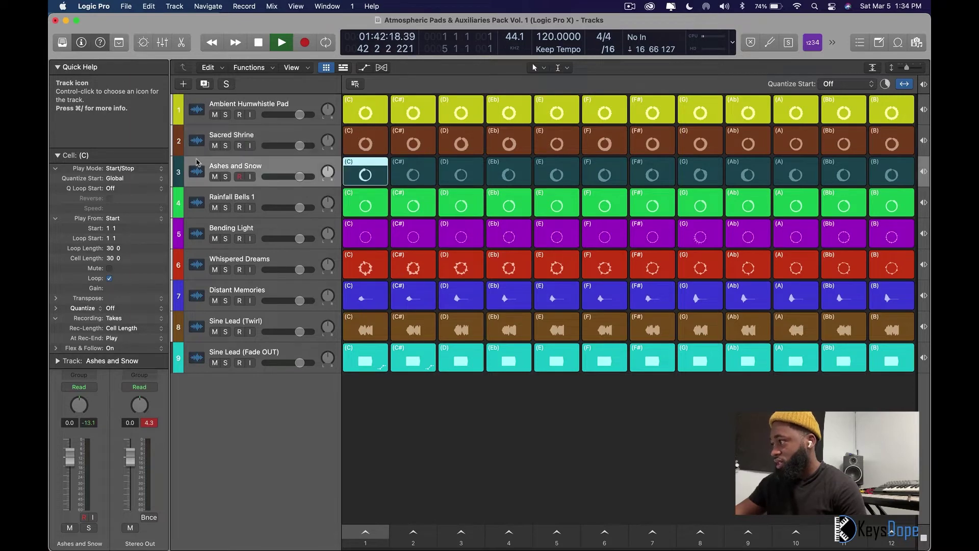
left_click(201, 197)
left_click(195, 118)
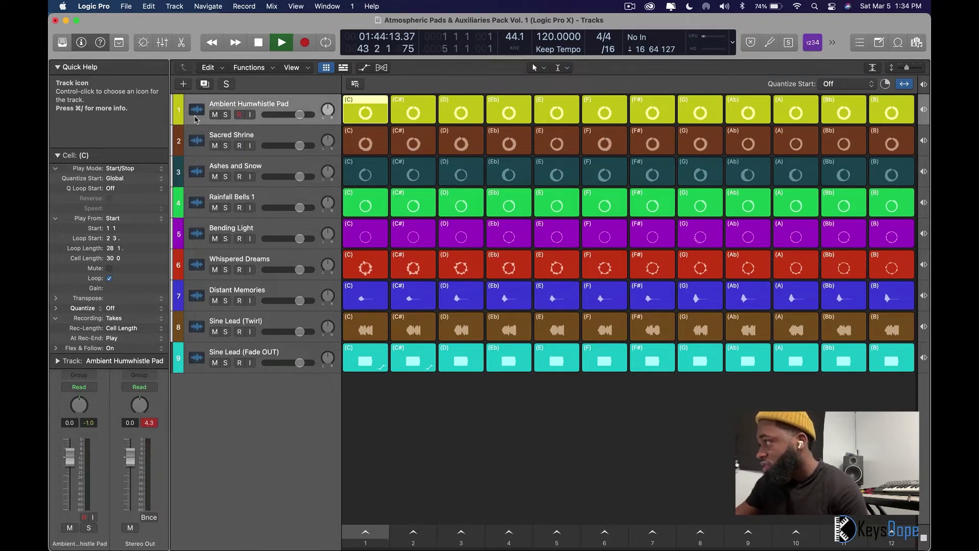
left_click(195, 119, "ctrl")
left_click(187, 118)
left_click(183, 116, "ctrl")
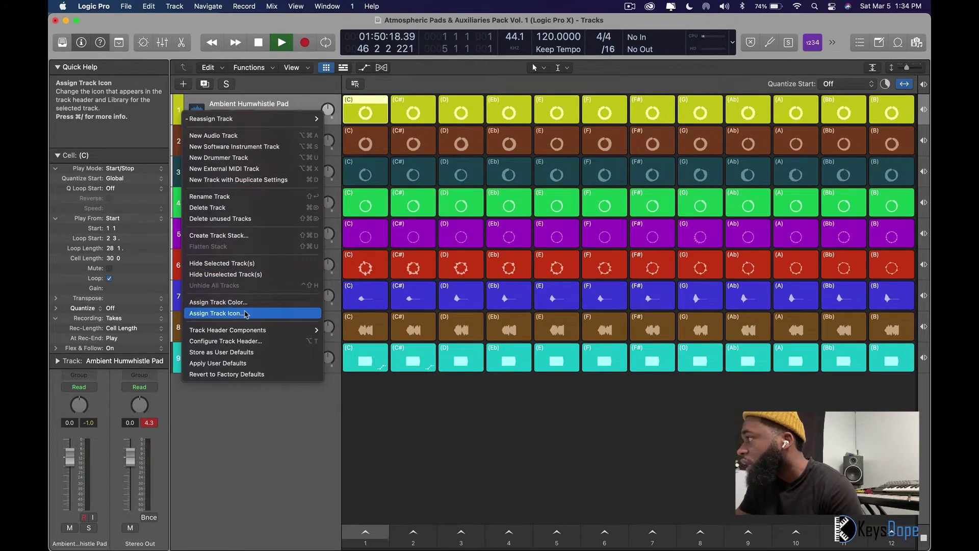
mouse_move(268, 334)
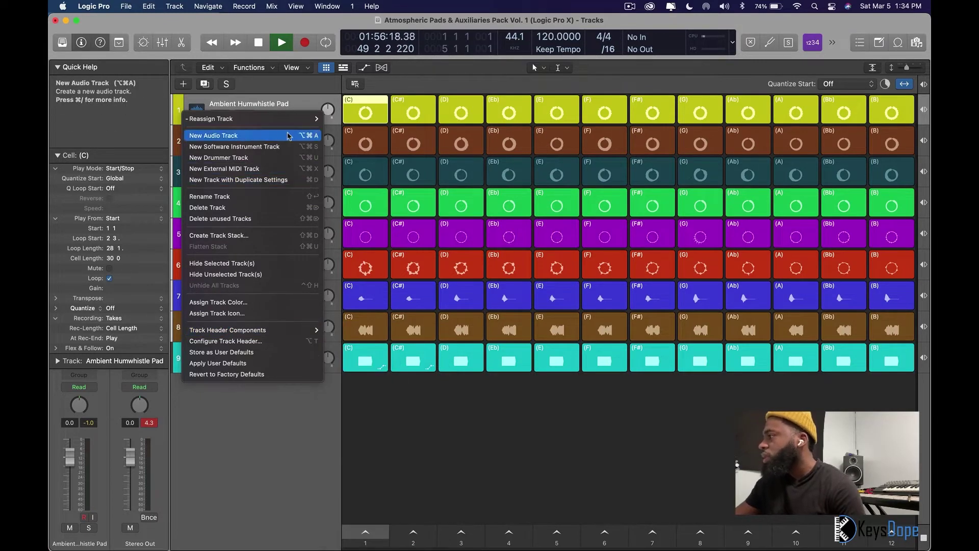
mouse_move(292, 122)
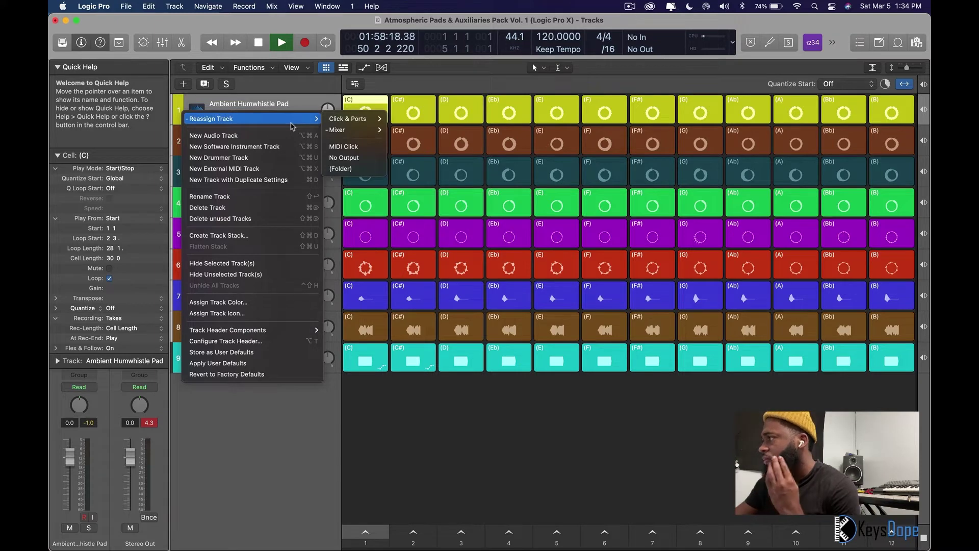
left_click(284, 96)
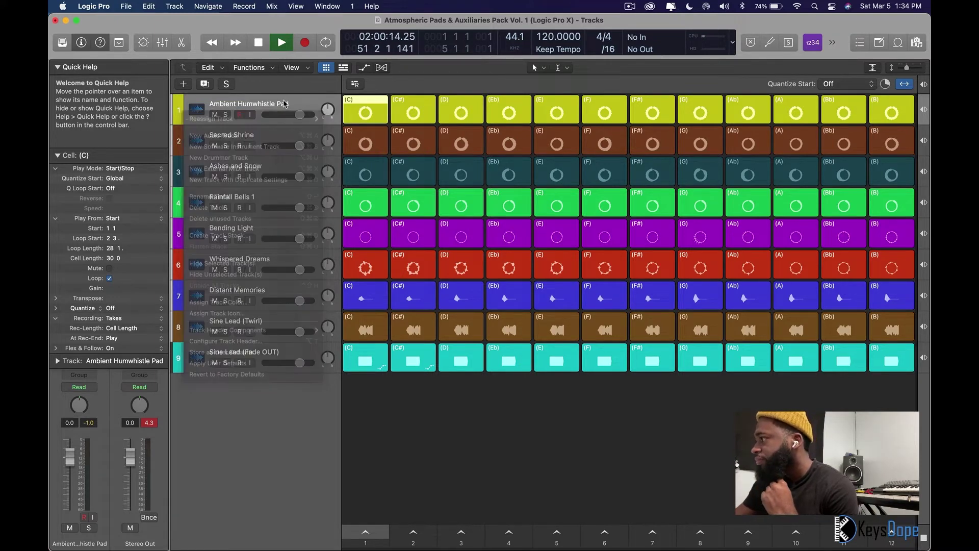
right_click(285, 103)
left_click(257, 105)
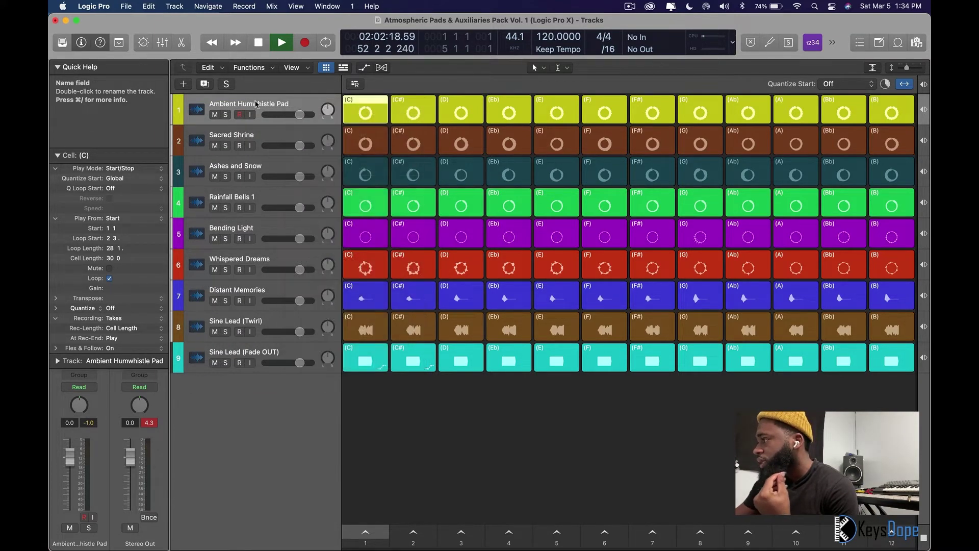
Assign a teal track color to the Ambient Humwhistle Pad track.
left_click(126, 7)
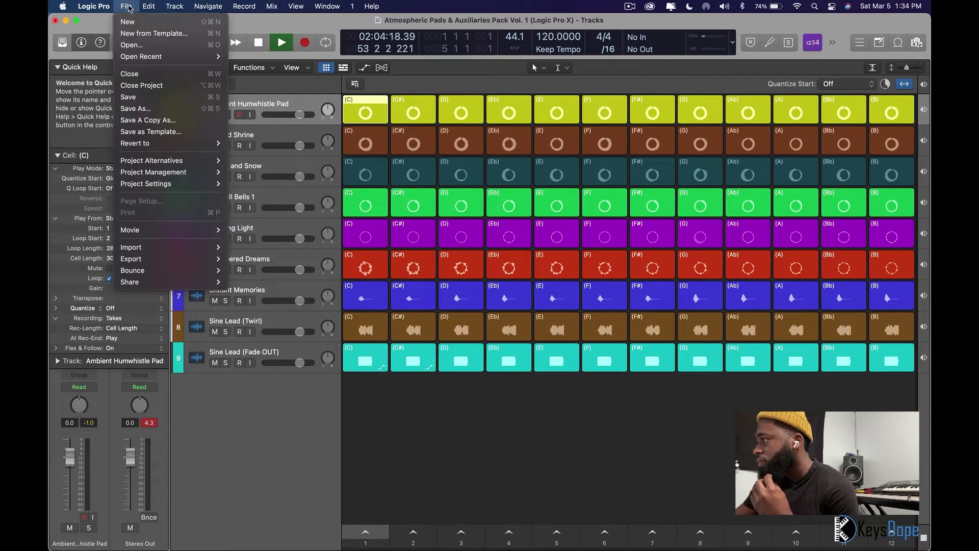
mouse_move(168, 6)
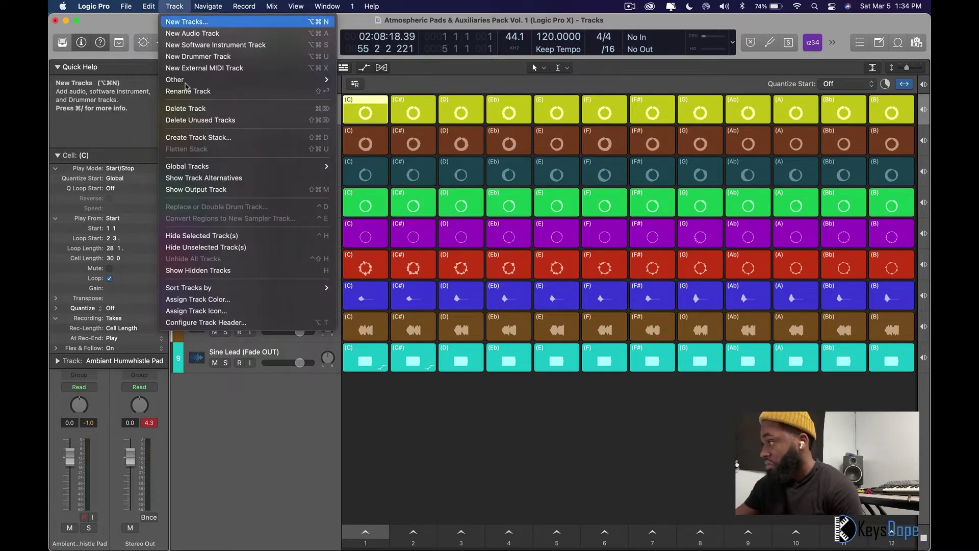
left_click(233, 301)
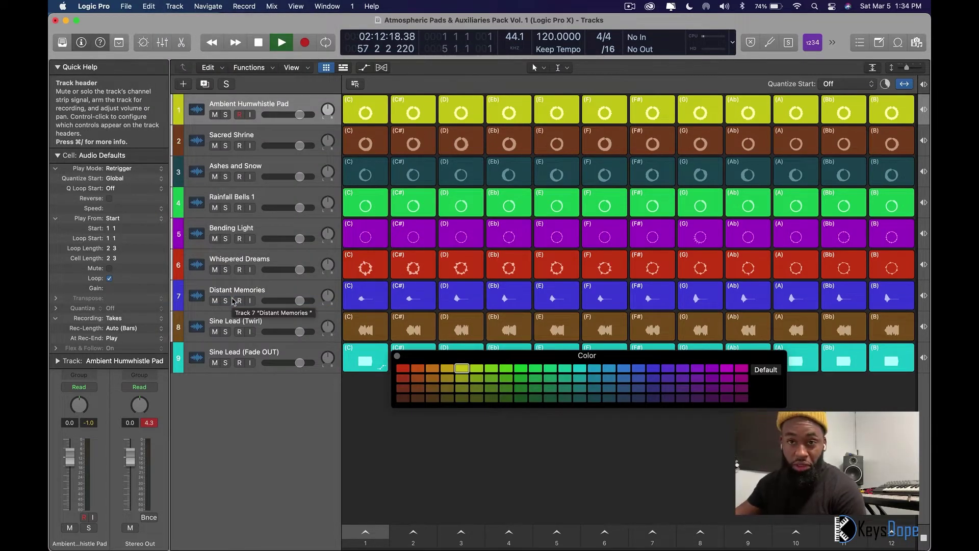
right_click(235, 105)
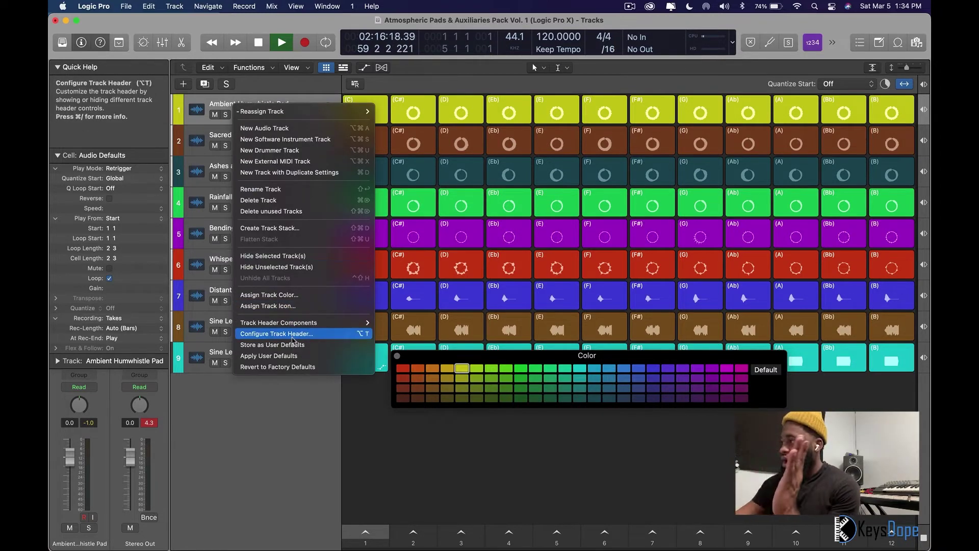
left_click(296, 301)
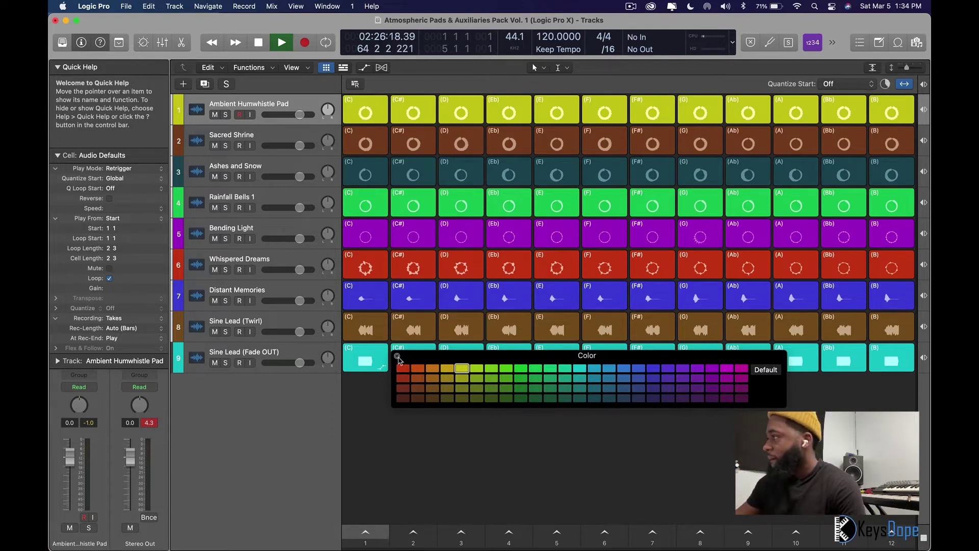
left_click(580, 380)
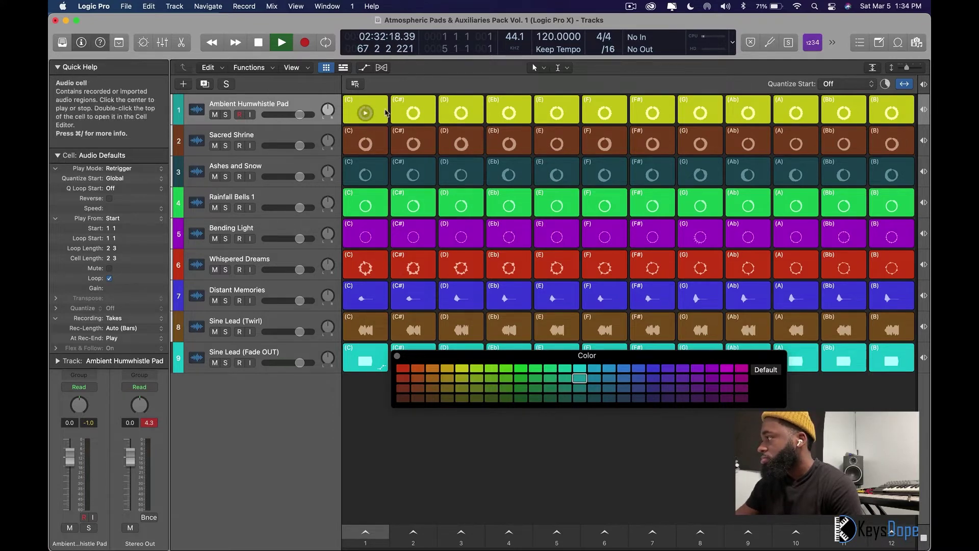
Color the Ambient Humwhistle Pad's C cell by its track color.
right_click(357, 108)
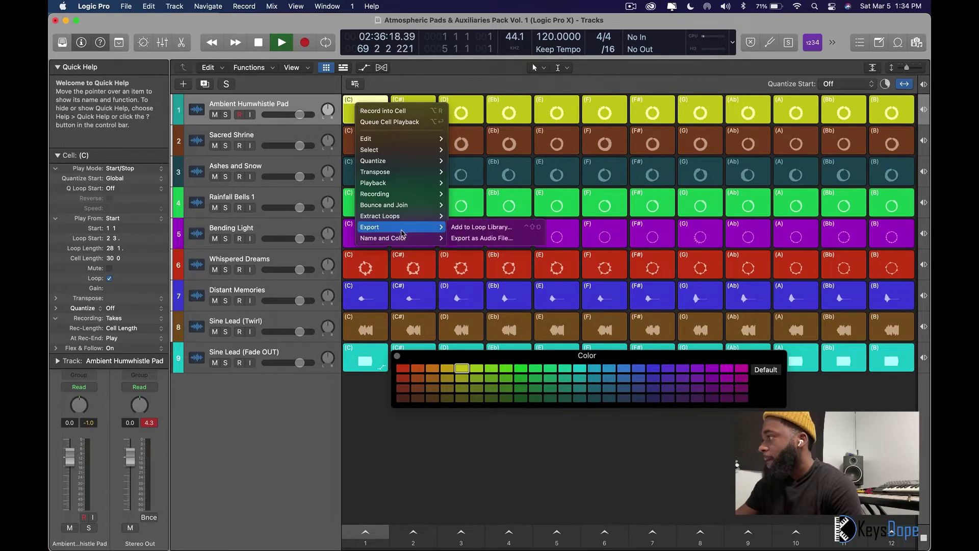
mouse_move(404, 239)
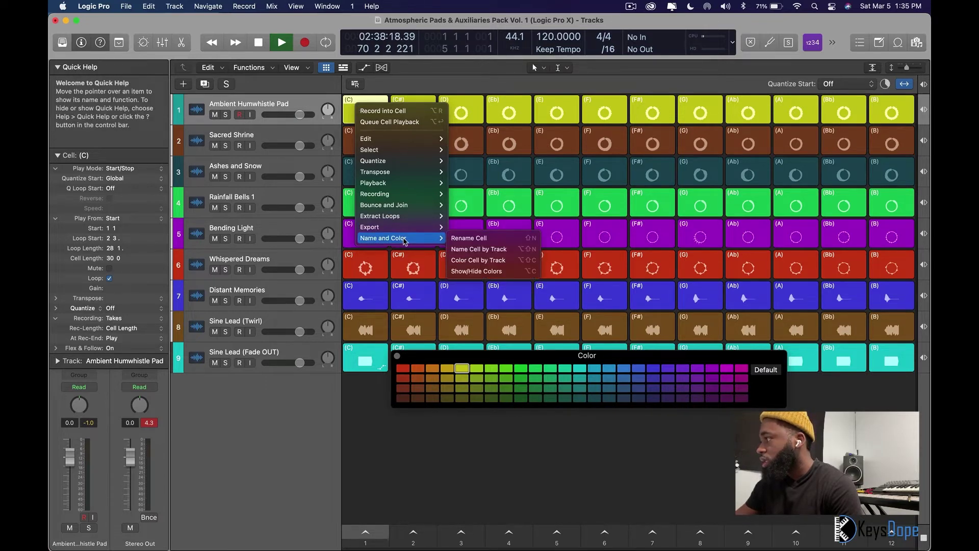
left_click(519, 262)
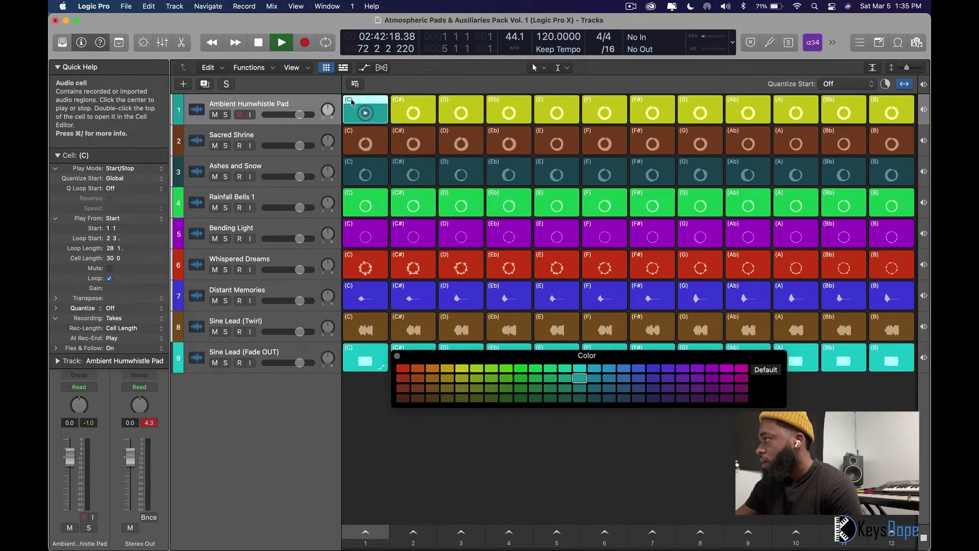
right_click(300, 101)
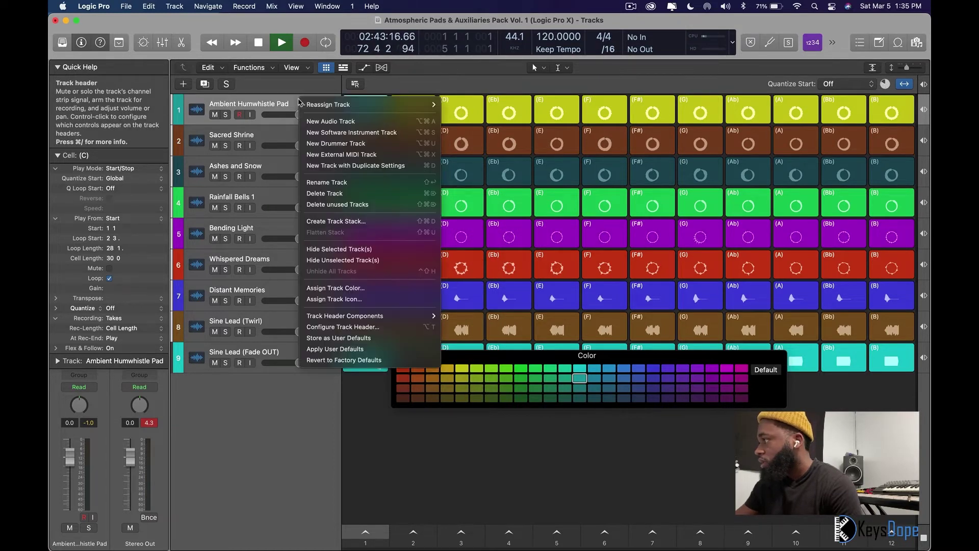
left_click(375, 300)
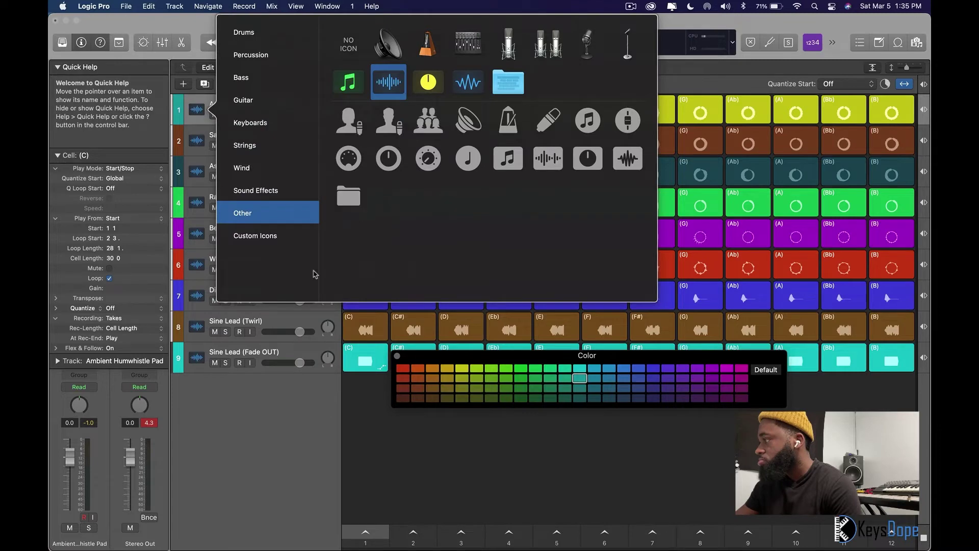
key("Escape")
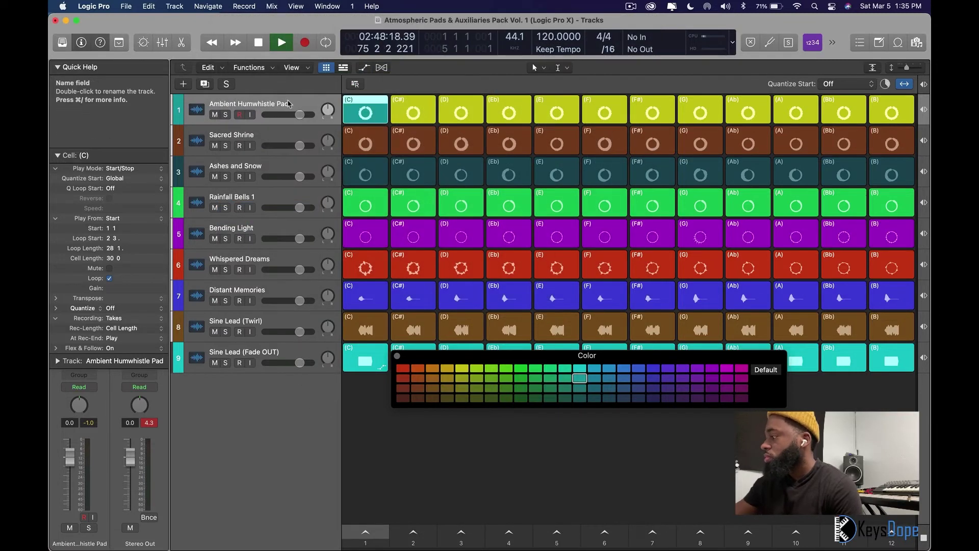
right_click(289, 104)
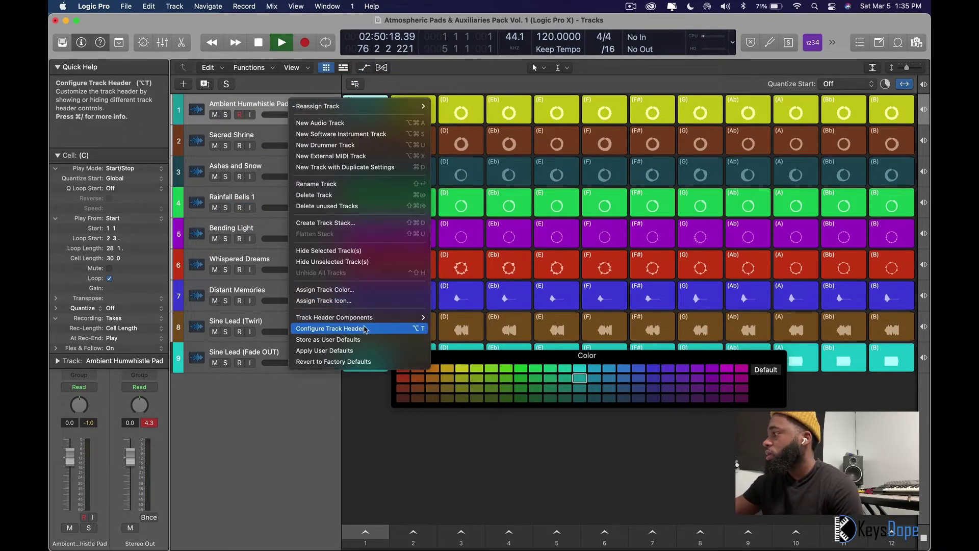
left_click(371, 294)
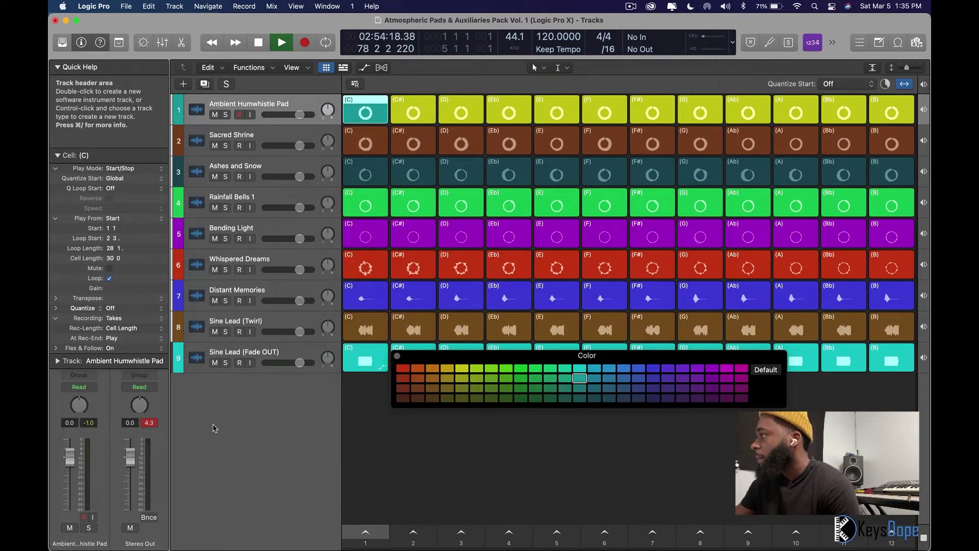
Try naming the Ambient Humwhistle Pad's C cell by its track and undo the renaming.
key("alt+shift+n")
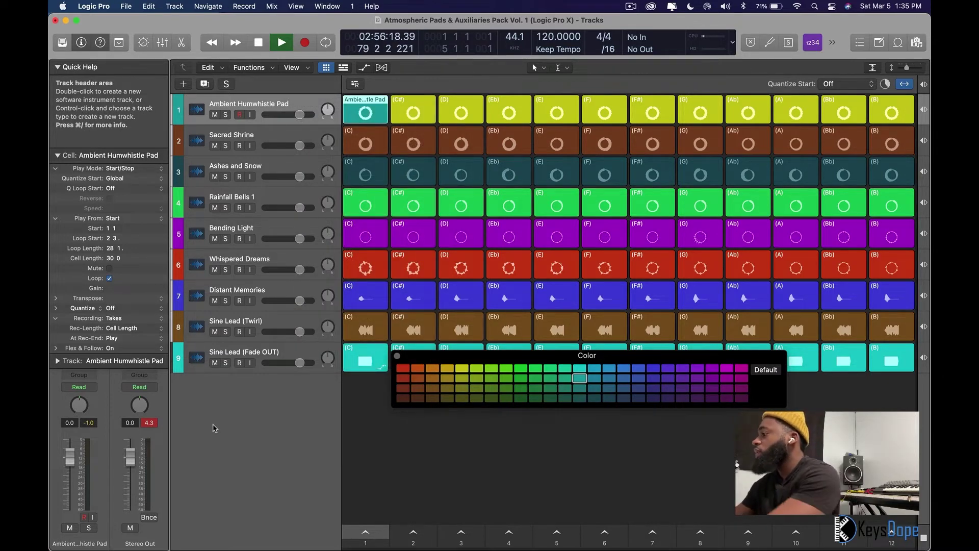
key("super+z")
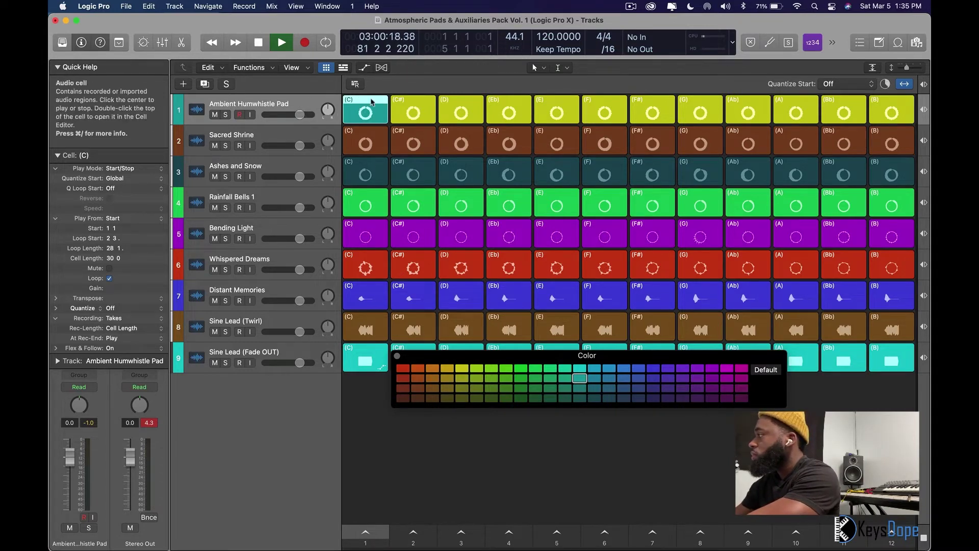
Color the Ambient Humwhistle Pad's remaining cells, C# through B, by their track color.
left_click(412, 104)
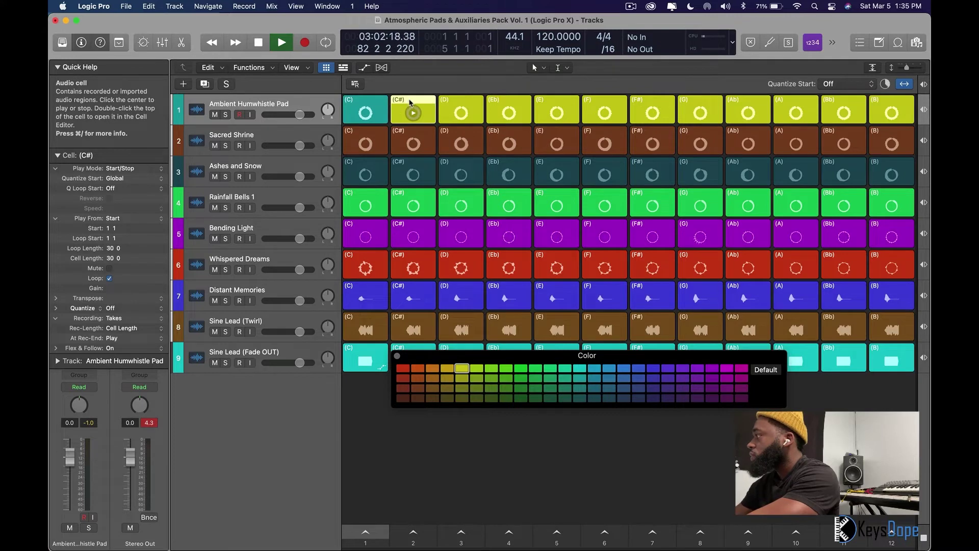
left_click(896, 105, "shift")
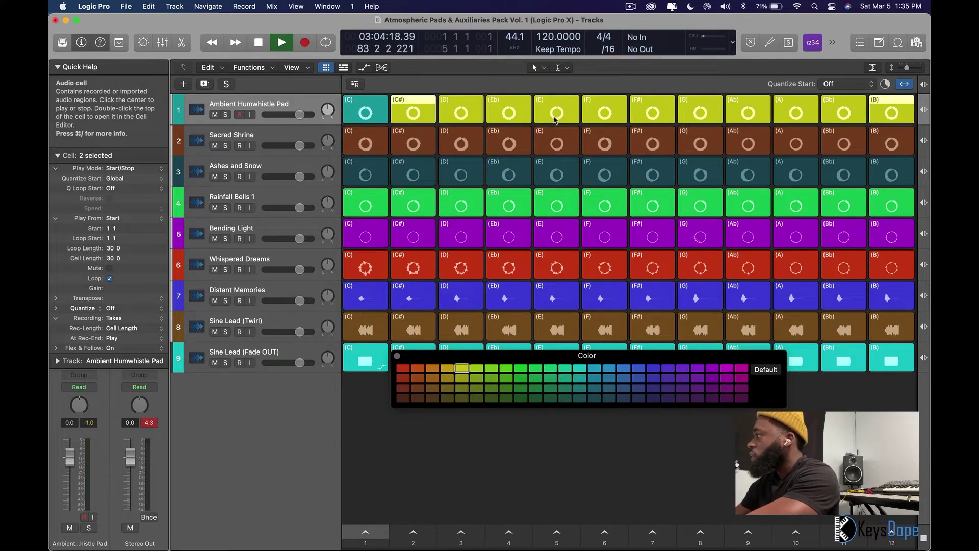
left_click(467, 103, "shift")
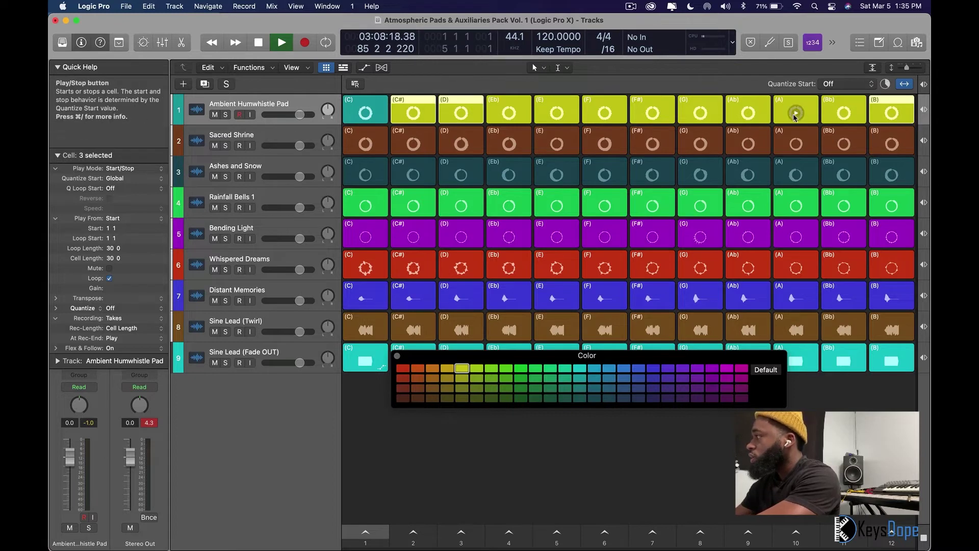
left_click(845, 107, "shift")
left_click(780, 107, "shift")
left_click(757, 105, "shift")
left_click(698, 108, "shift")
left_click(647, 104, "shift")
left_click(596, 104, "shift")
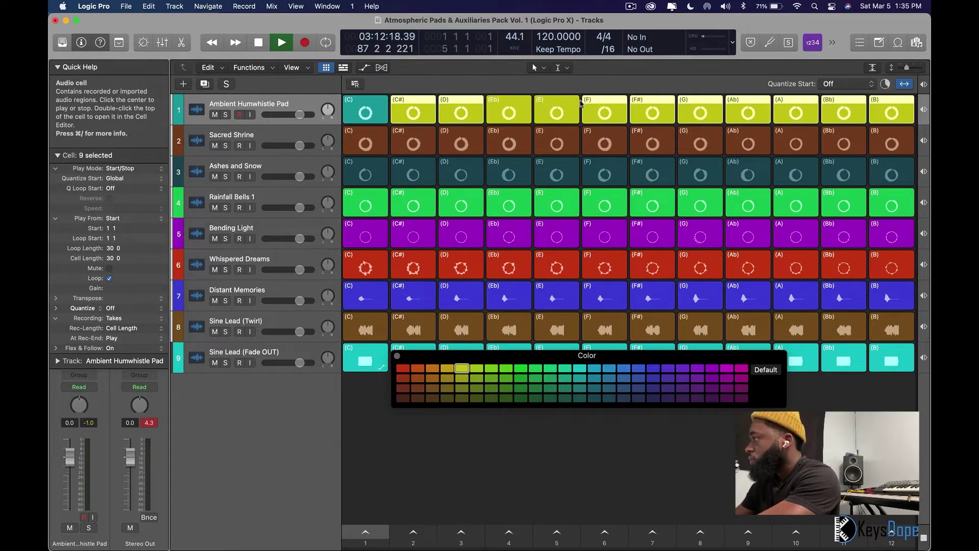
left_click(559, 104, "shift")
left_click(509, 105, "shift")
right_click(510, 102)
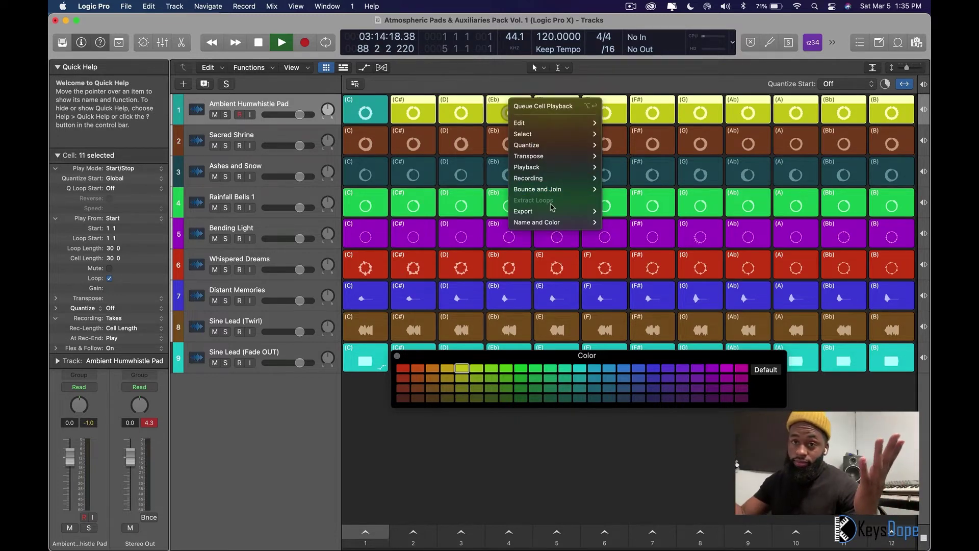
mouse_move(556, 222)
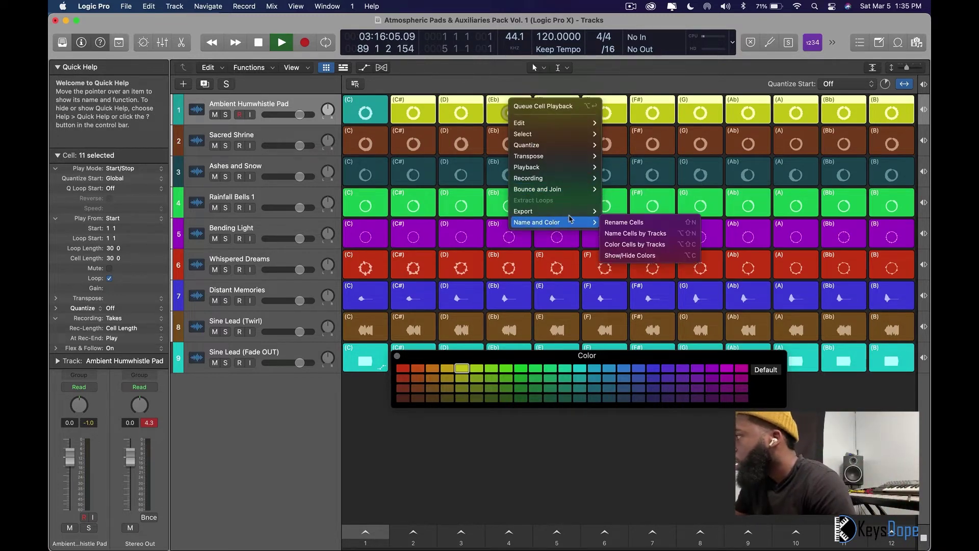
left_click(690, 246)
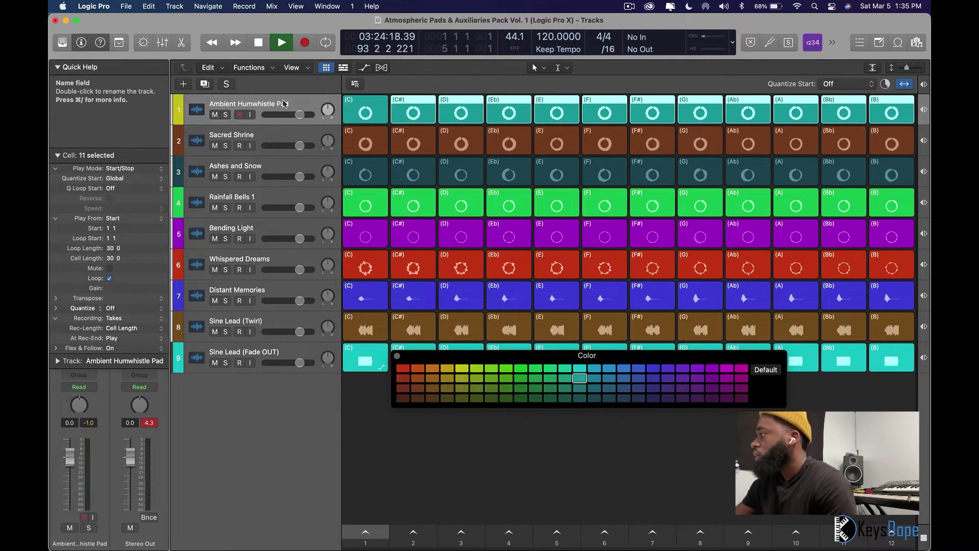
Select all twelve cells of the Ambient Humwhistle Pad track, from C through B.
left_click(365, 109)
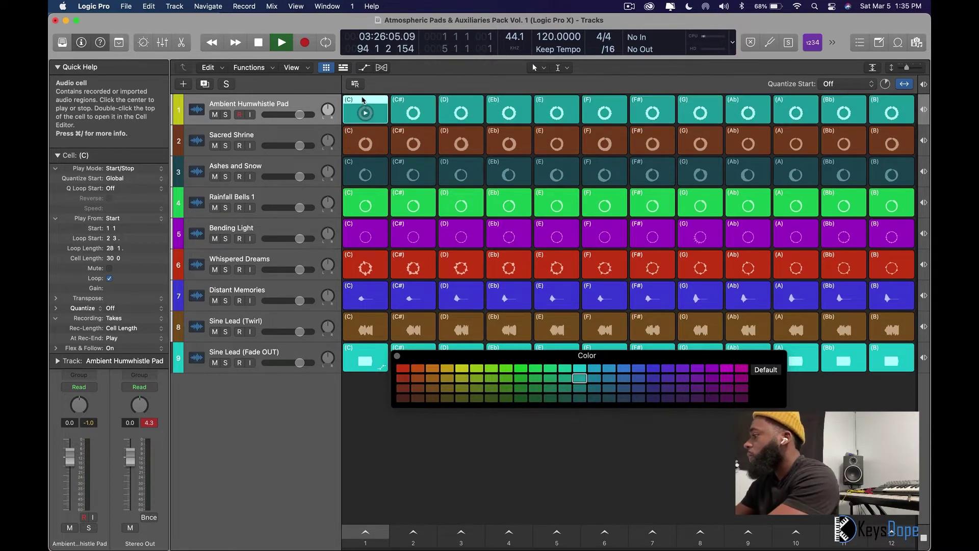
right_click(306, 109)
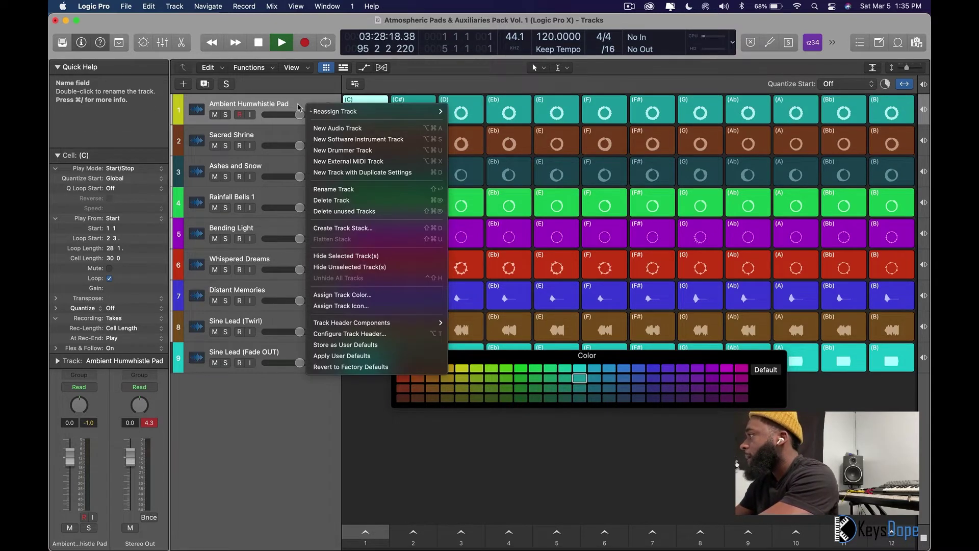
left_click(375, 185)
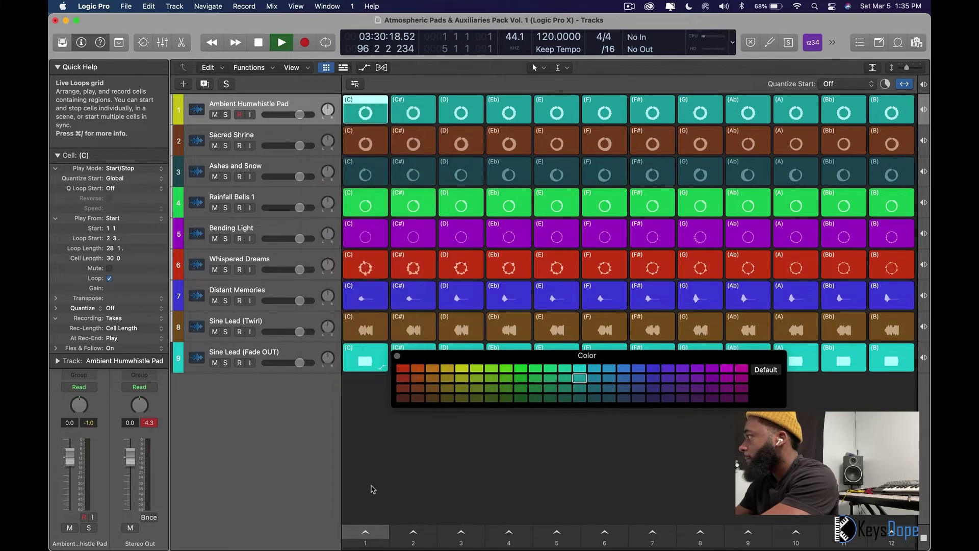
left_click(431, 110, "shift")
left_click(449, 109, "shift")
left_click(509, 110, "shift")
left_click(557, 110, "shift")
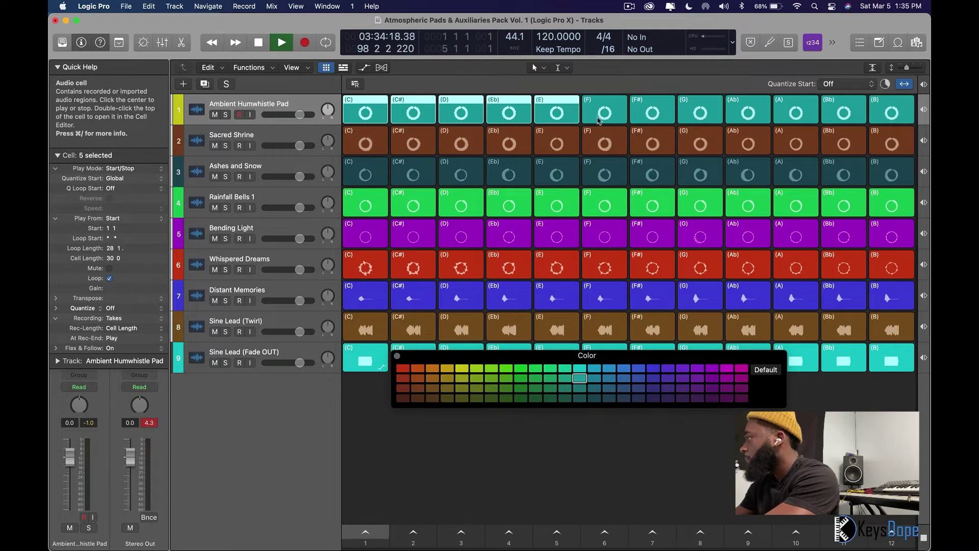
left_click(604, 110, "shift")
left_click(658, 111, "shift")
left_click(703, 114, "shift")
left_click(739, 115, "shift")
left_click(786, 119, "shift")
left_click(842, 121, "shift")
left_click(890, 113, "shift")
Try naming all selected Ambient Humwhistle Pad cells by their track and undo the renaming.
right_click(835, 115)
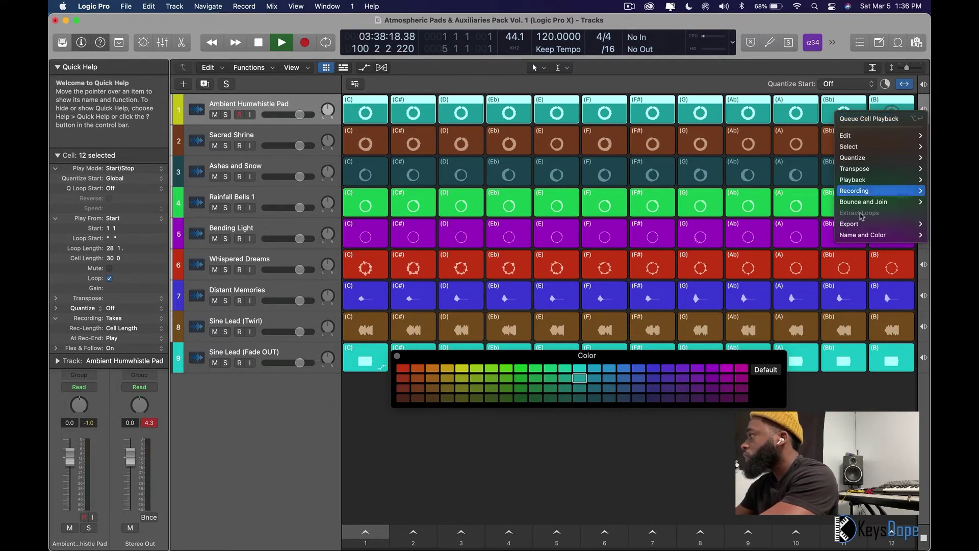
mouse_move(858, 235)
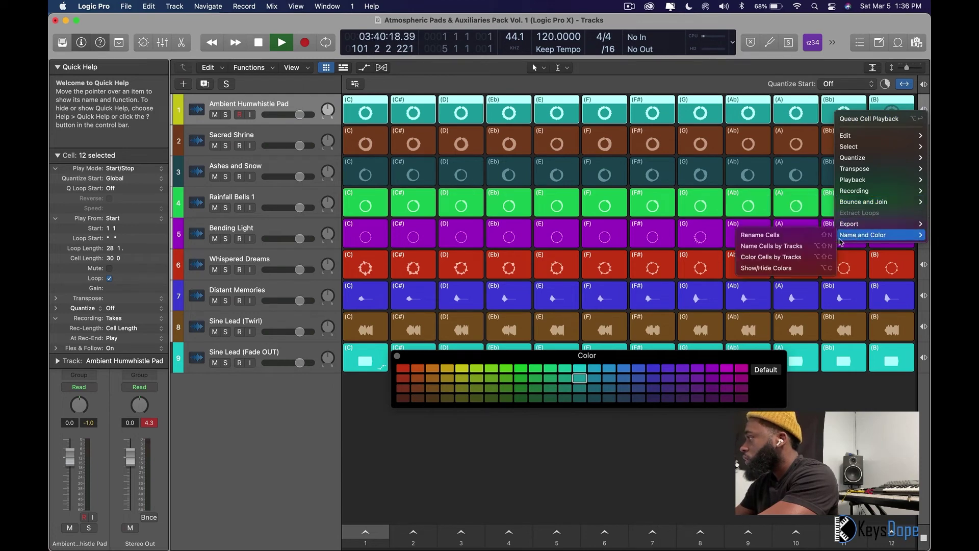
left_click(817, 246)
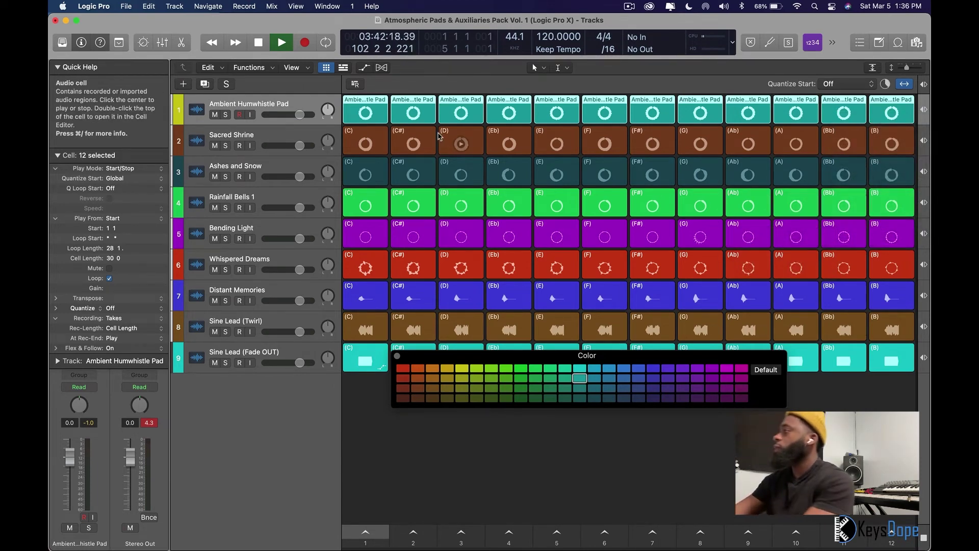
key("super+z")
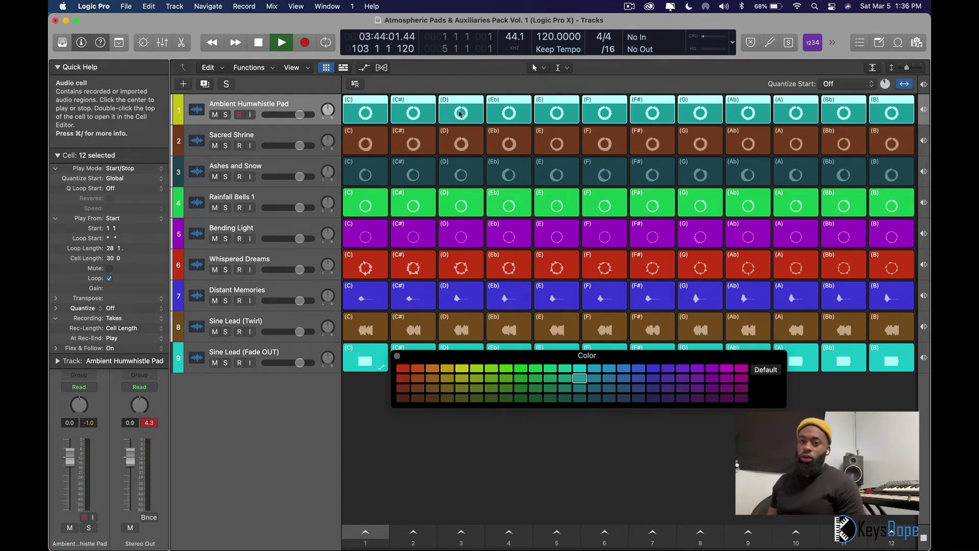
Color all twelve selected Ambient Humwhistle Pad cells by their yellow track color.
right_click(511, 99)
mouse_move(543, 217)
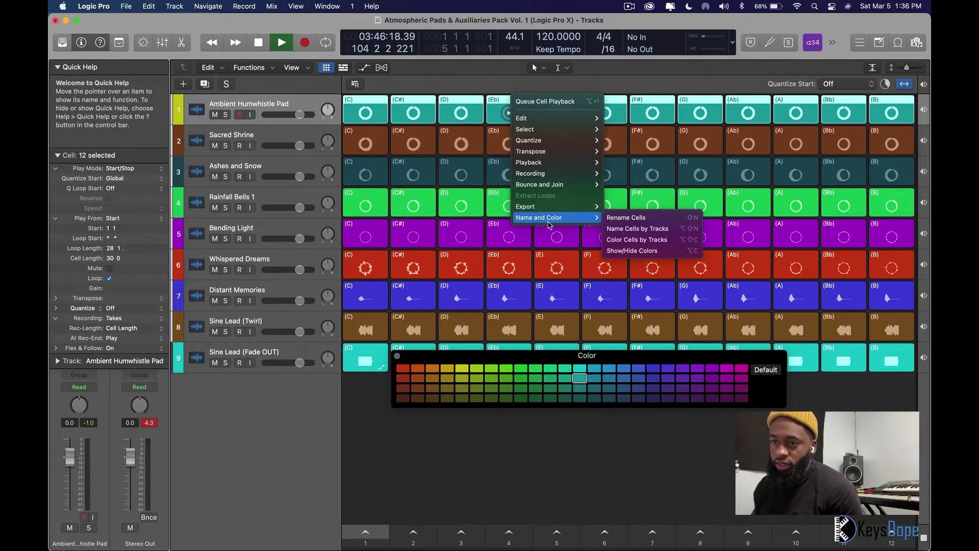
left_click(632, 244)
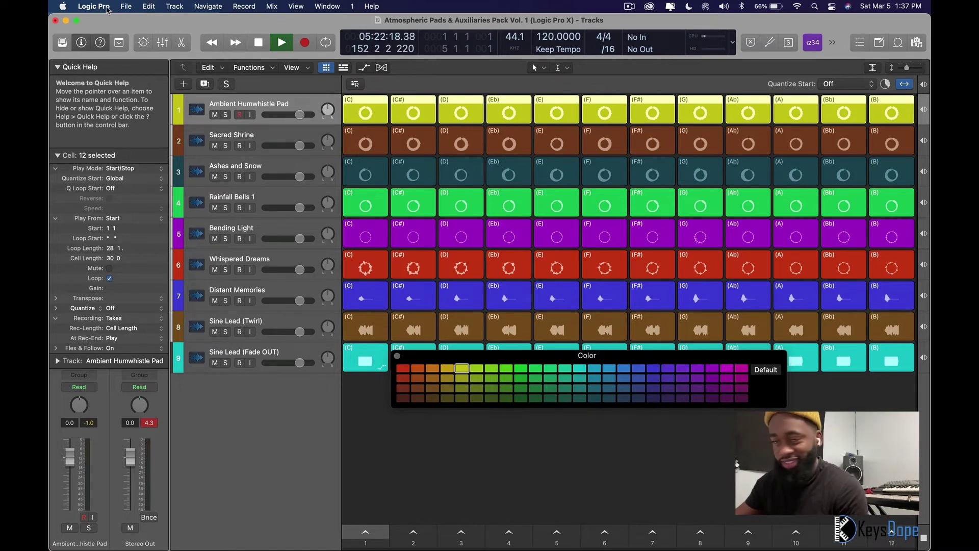
Learn a controller assignment for the Ambient Humwhistle Pad track's Volume with a nanoKONTROL2 slider.
left_click(108, 7)
mouse_move(118, 55)
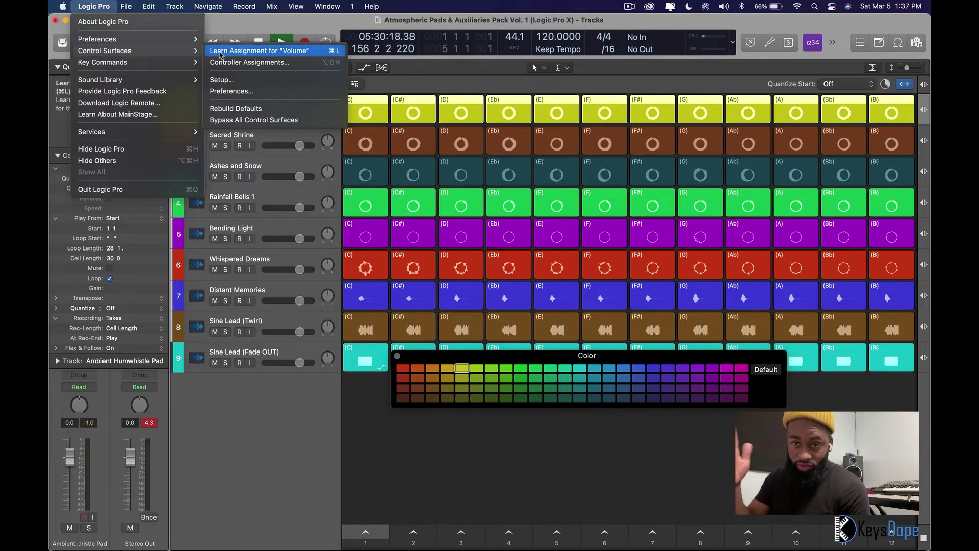
left_click(293, 53)
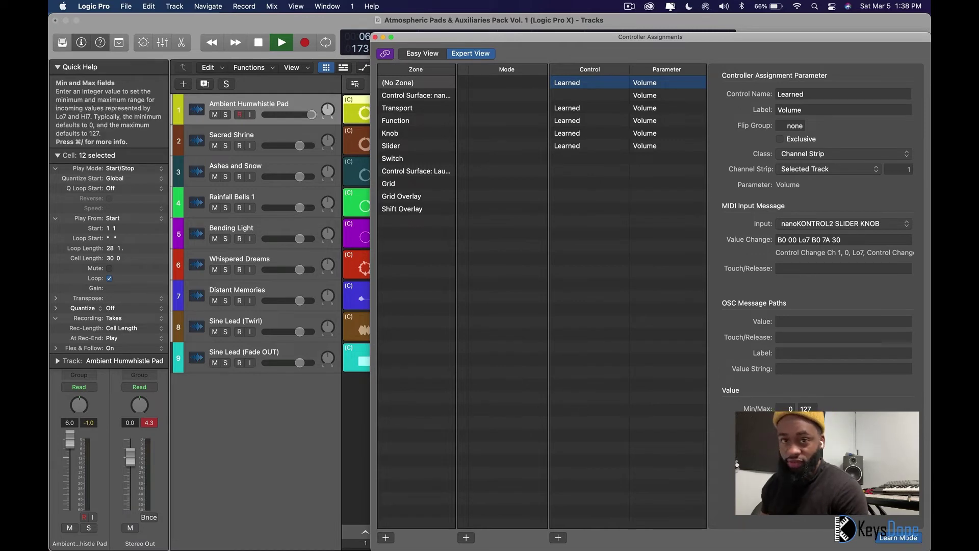
Set the learned Volume assignment's maximum value to 90, end Learn Mode and close the controller assignments.
left_click(806, 409)
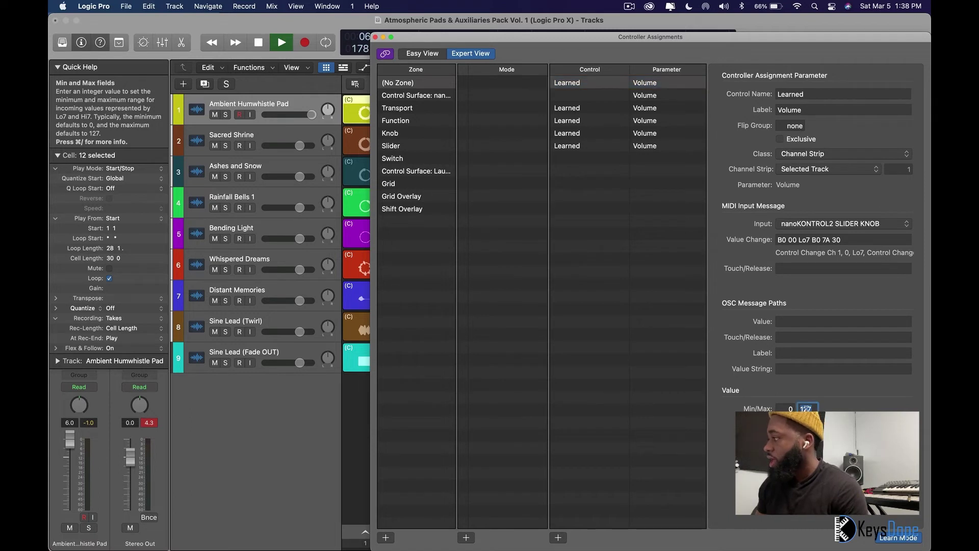
type("90")
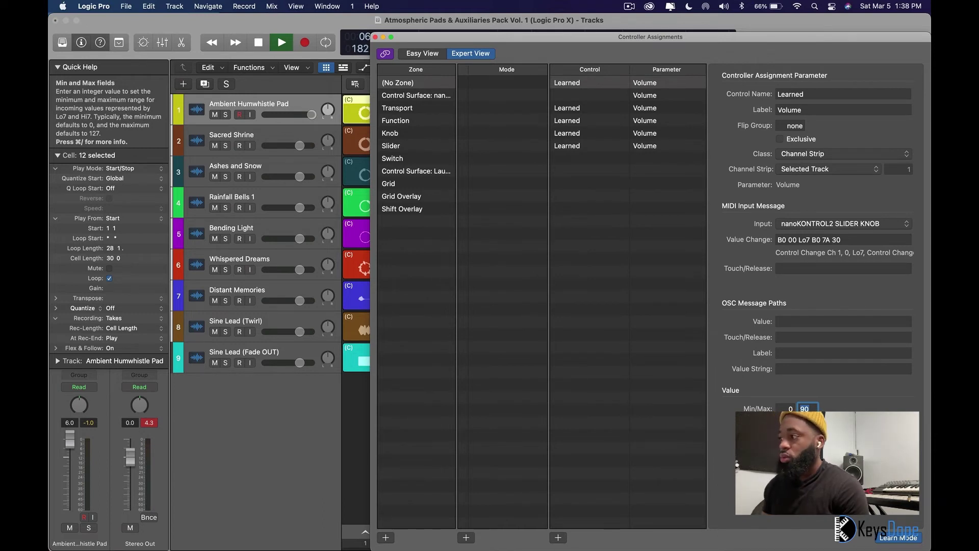
left_click(885, 540)
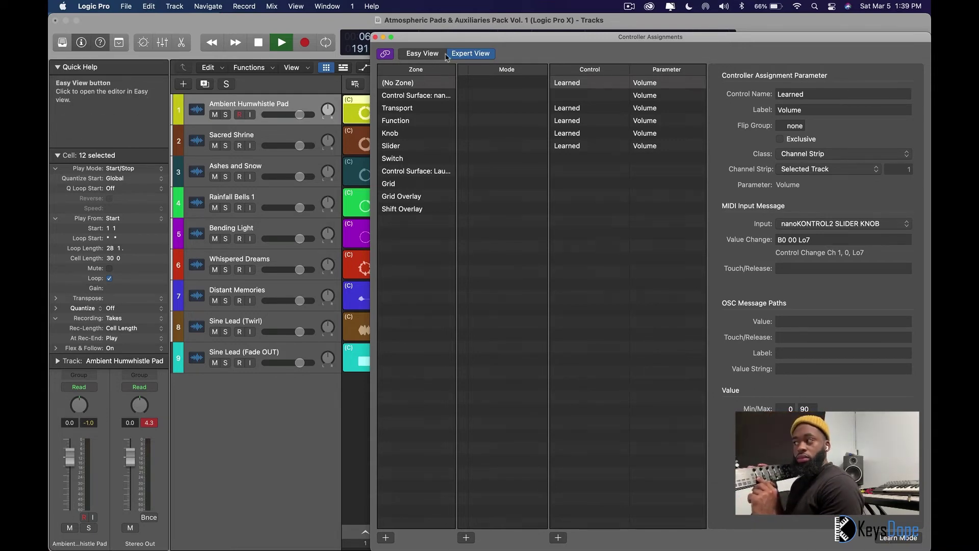
left_click(376, 38)
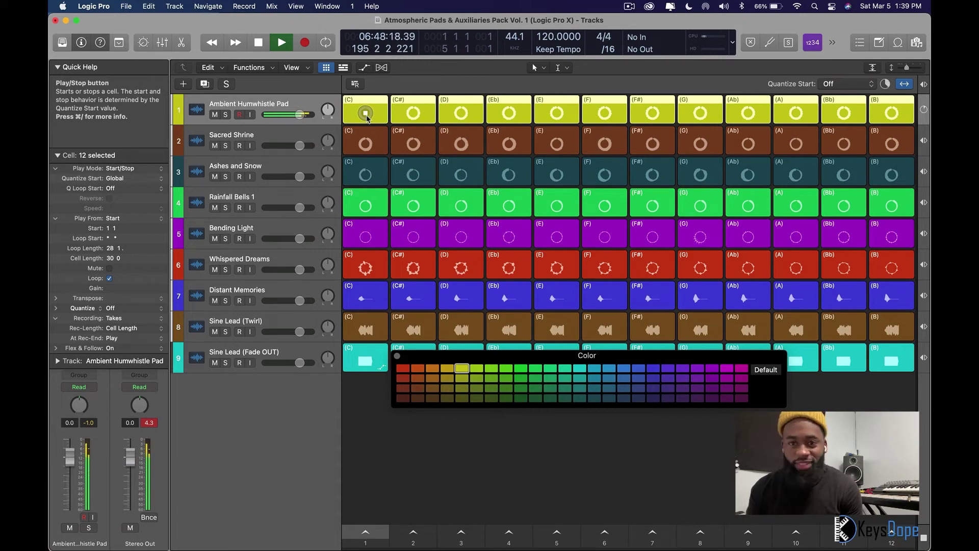
Stop playback, mute the Ambient Humwhistle Pad track and learn a nanoKONTROL2 controller assignment for its Mute.
key("space")
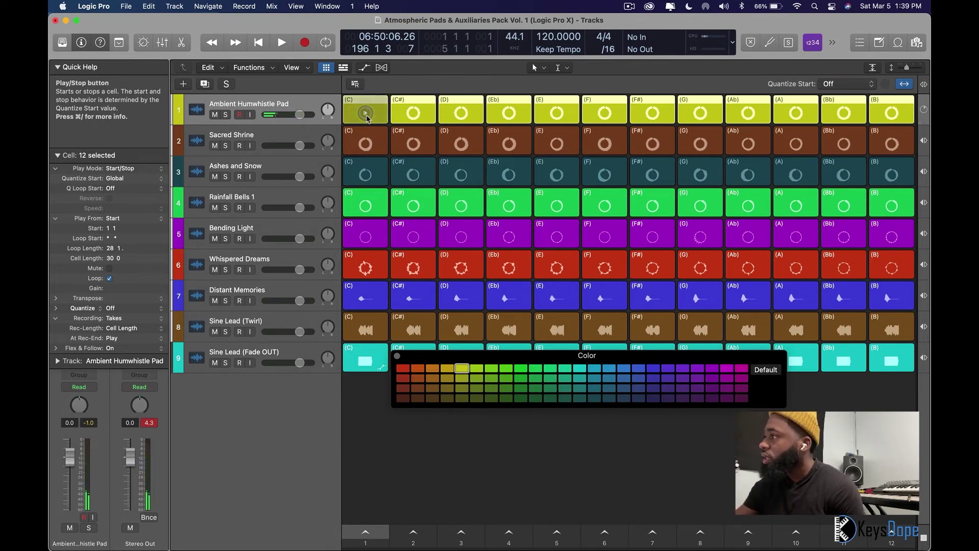
left_click(215, 115)
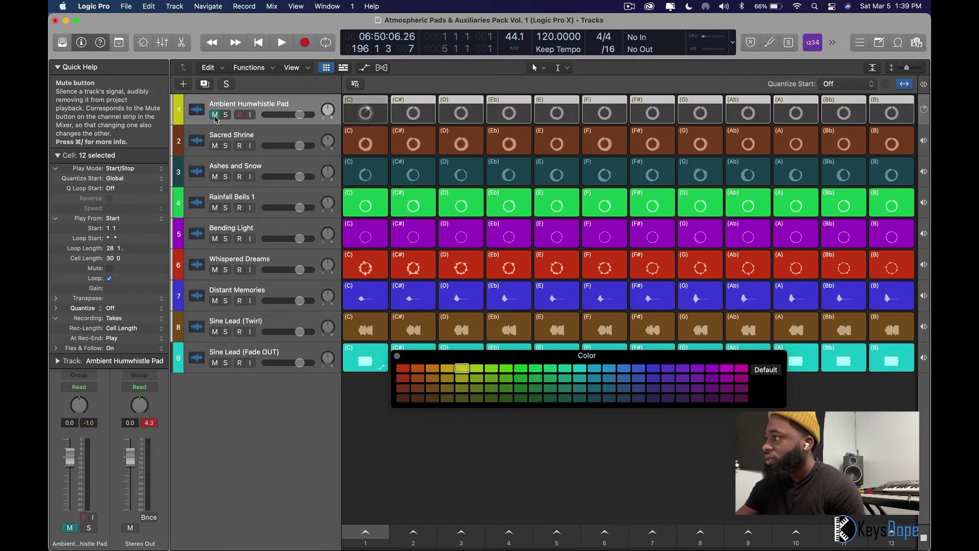
left_click(99, 6)
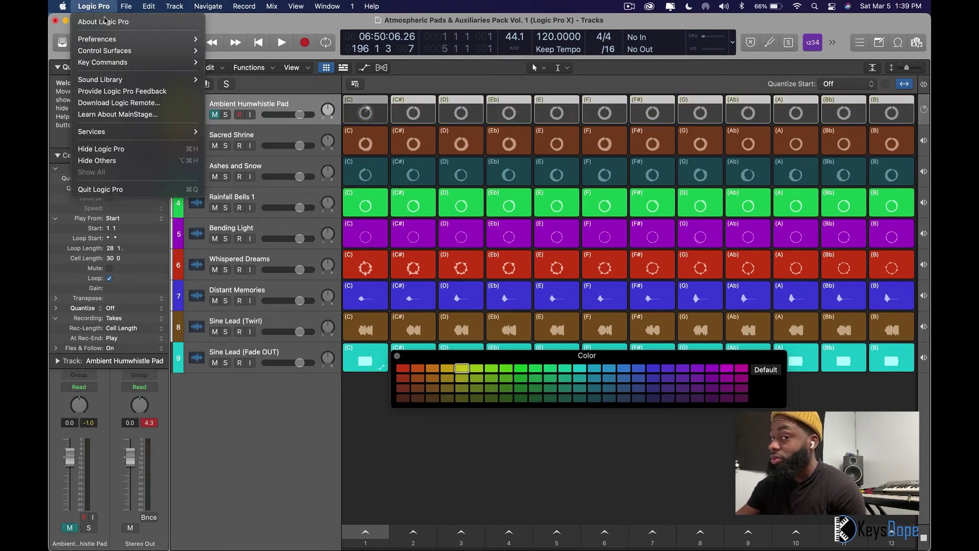
mouse_move(112, 53)
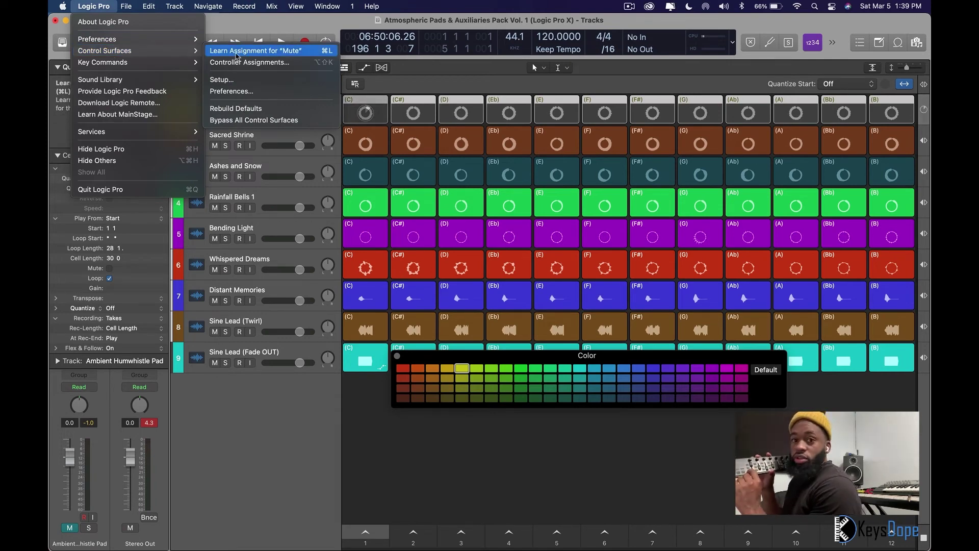
left_click(264, 51)
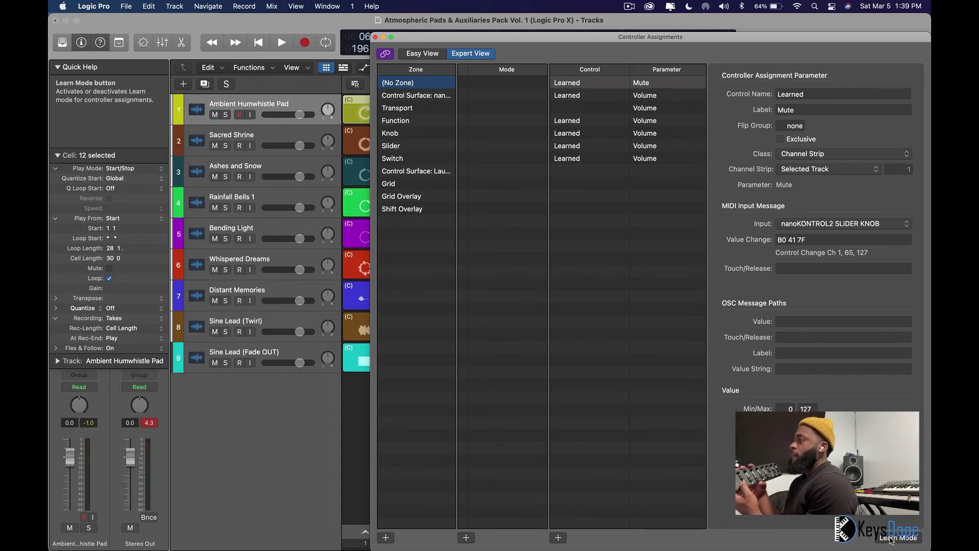
left_click(375, 37)
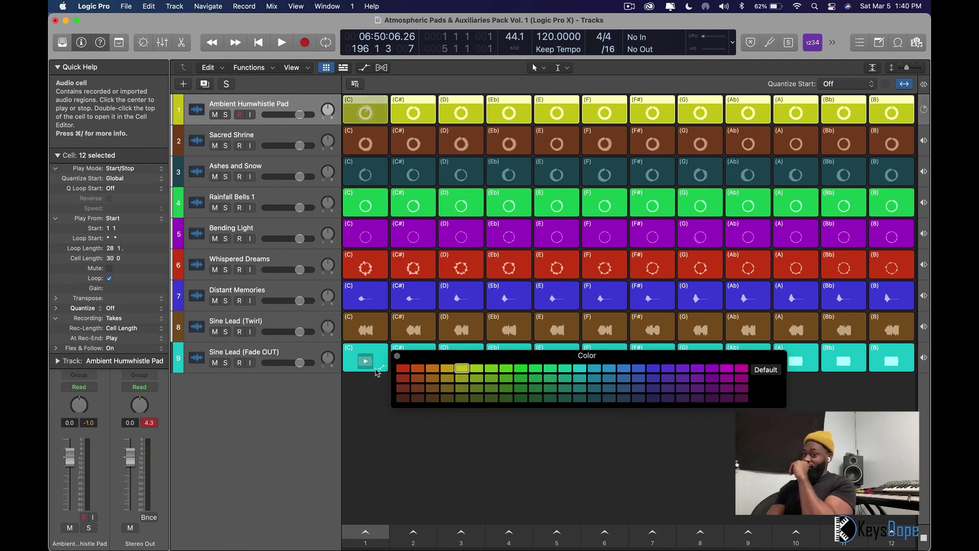
Audition the Distant Memories track's C cell.
left_click(365, 299)
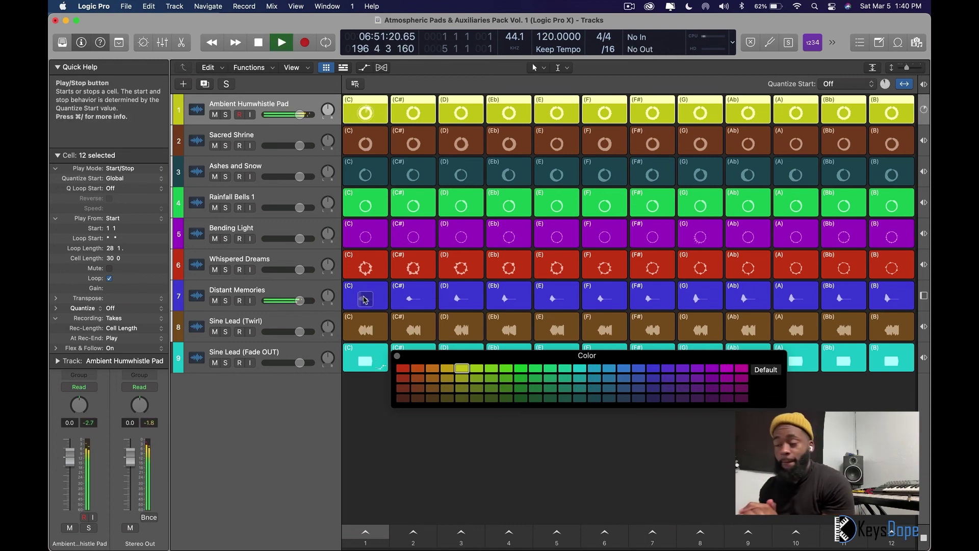